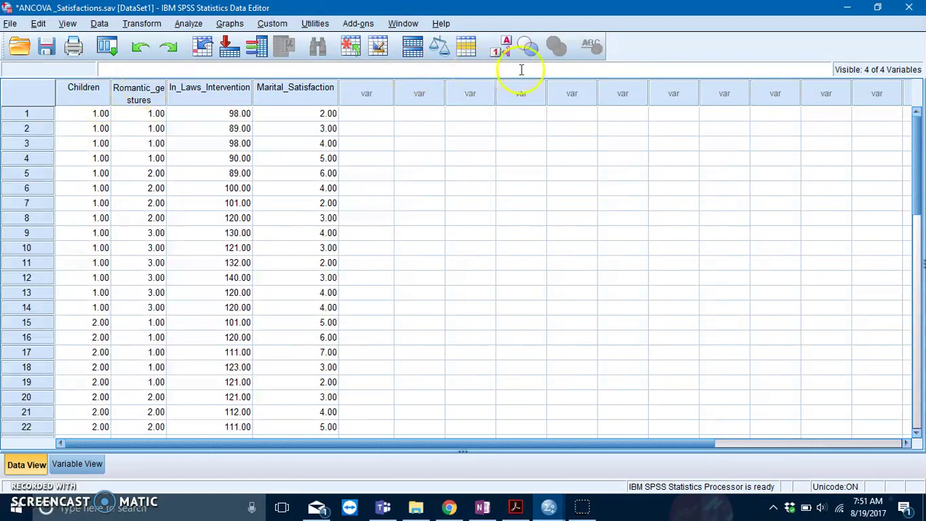
Step: Select the Children, Romantic_gestures, Marital_Satisfaction and In_Laws_Intervention columns in the data grid
click(88, 93)
click(138, 98)
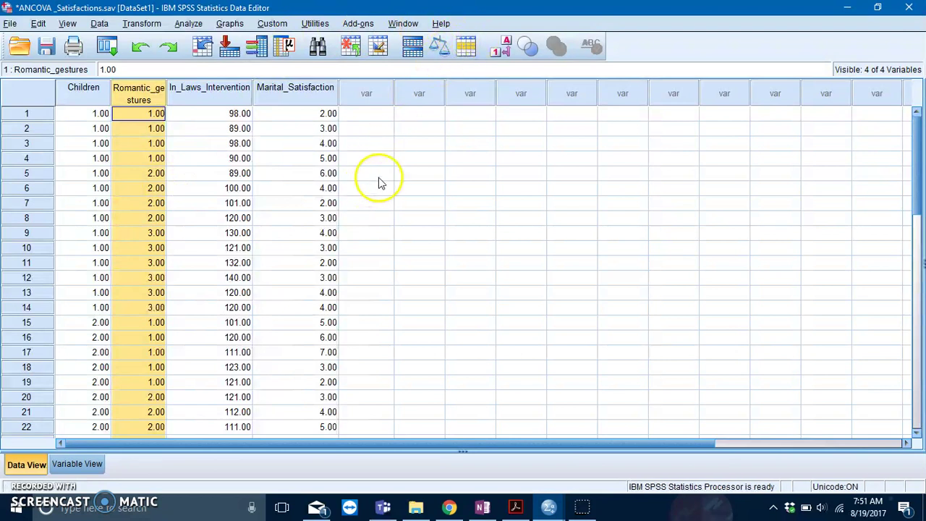
click(308, 99)
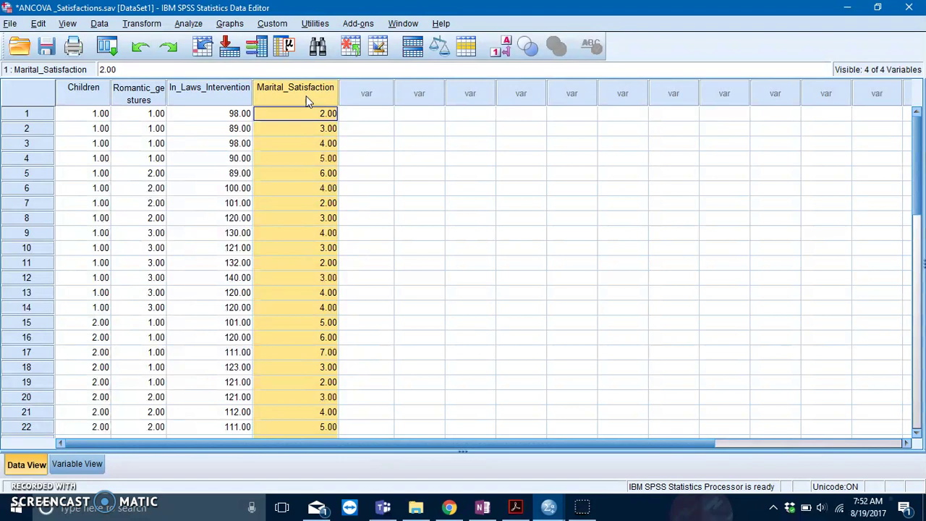
click(246, 110)
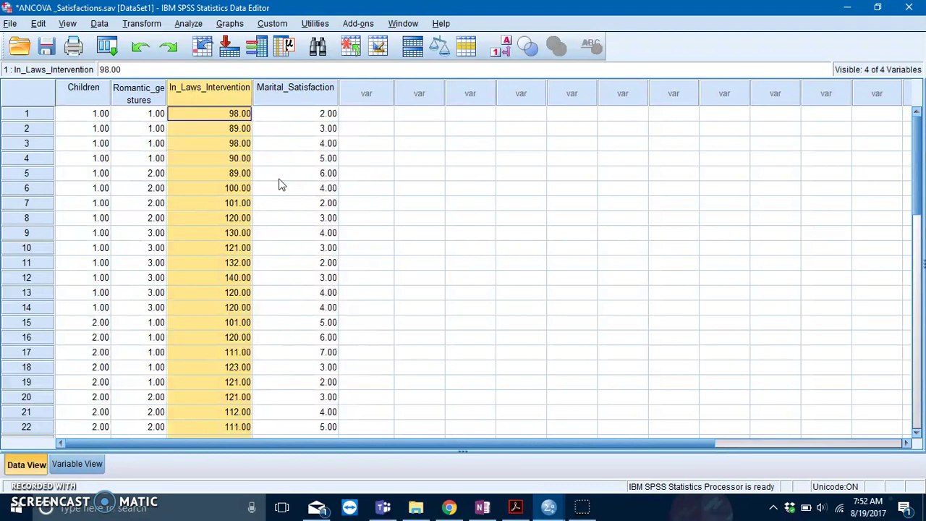
click(286, 92)
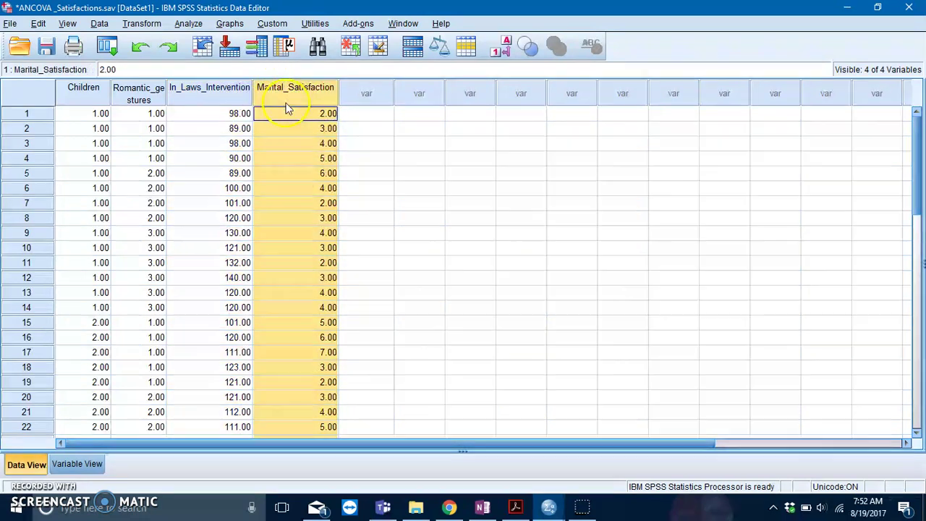
click(220, 100)
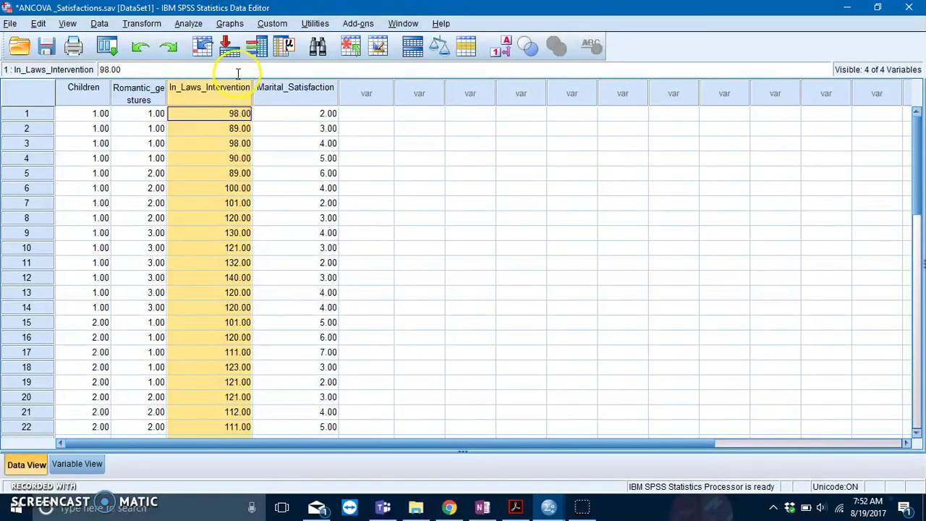
Step: Run a bivariate Pearson correlation of In_Laws_Intervention with Marital_Satisfaction (r = -.470, p = .010)
click(188, 24)
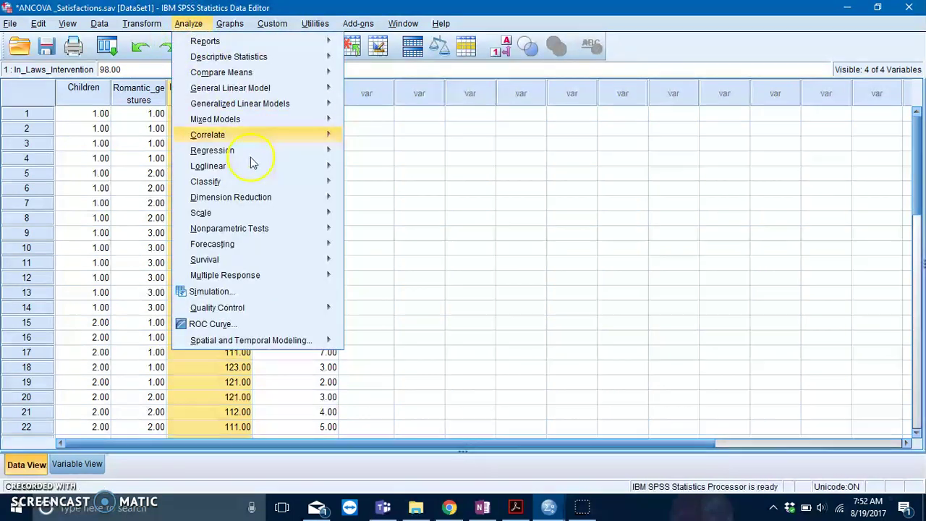
mouse_move(275, 141)
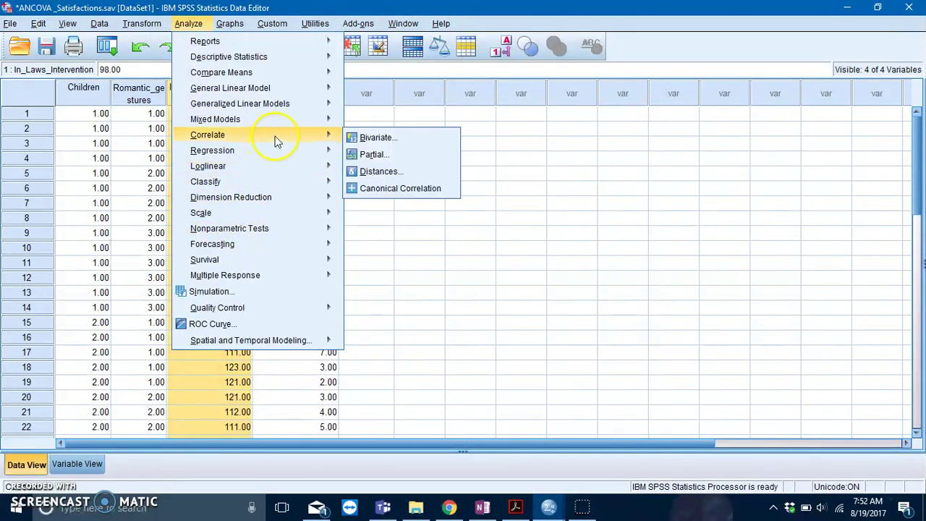
click(433, 142)
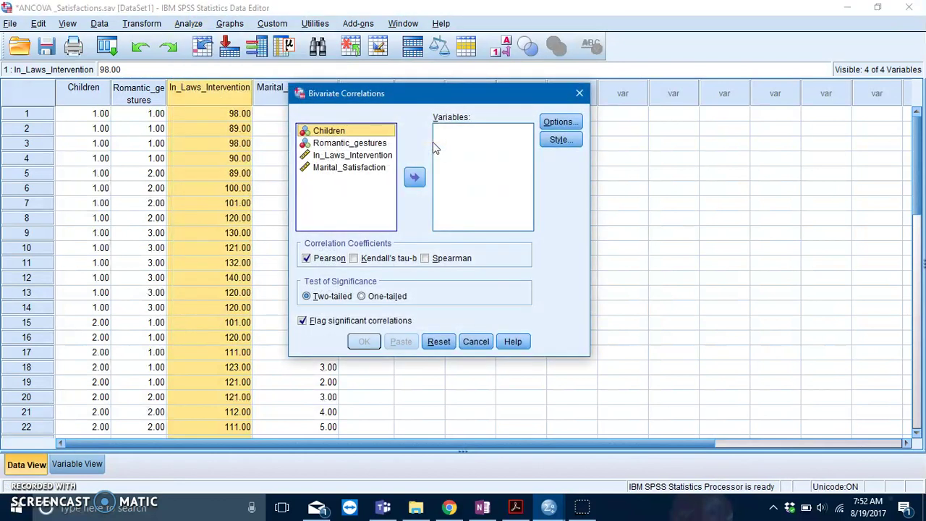
click(383, 156)
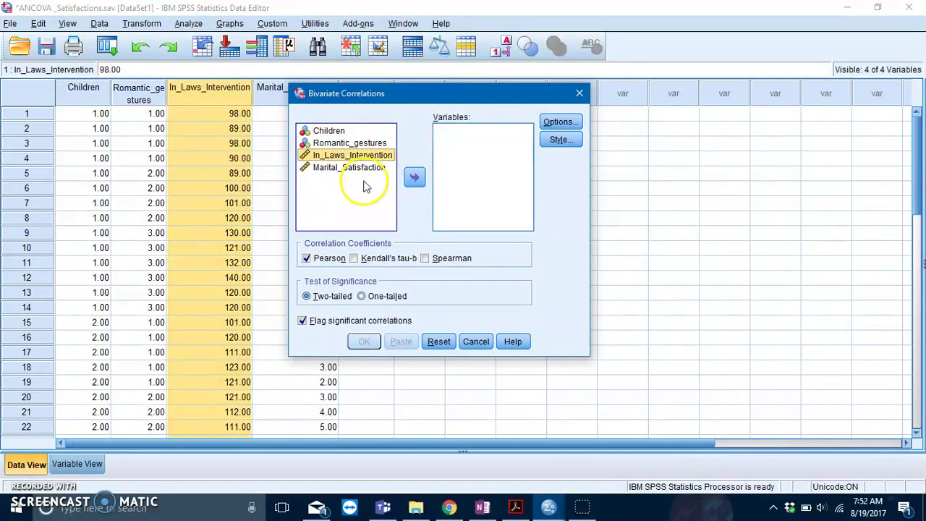
shift+click(362, 168)
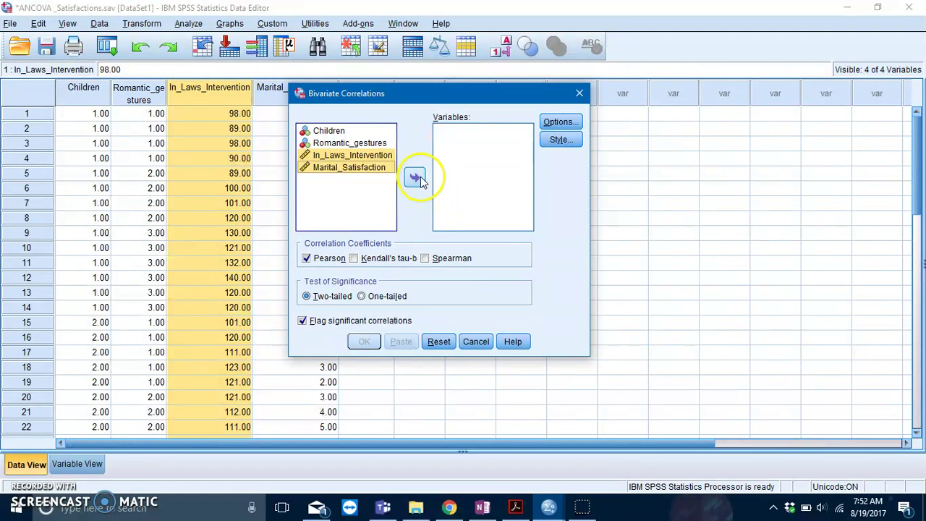
click(416, 177)
click(362, 343)
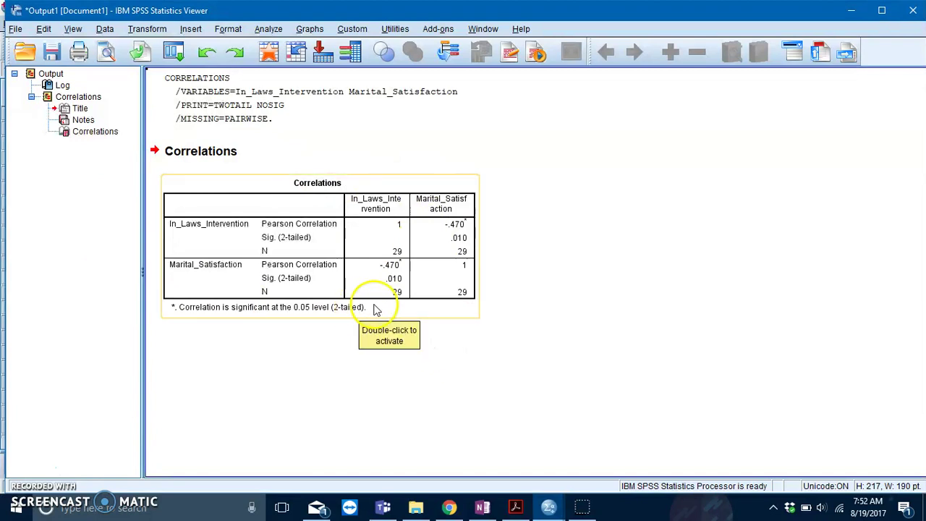
Step: Return to the ANCOVA_Satisfactions data grid and clear the column selection
key(alt+Tab)
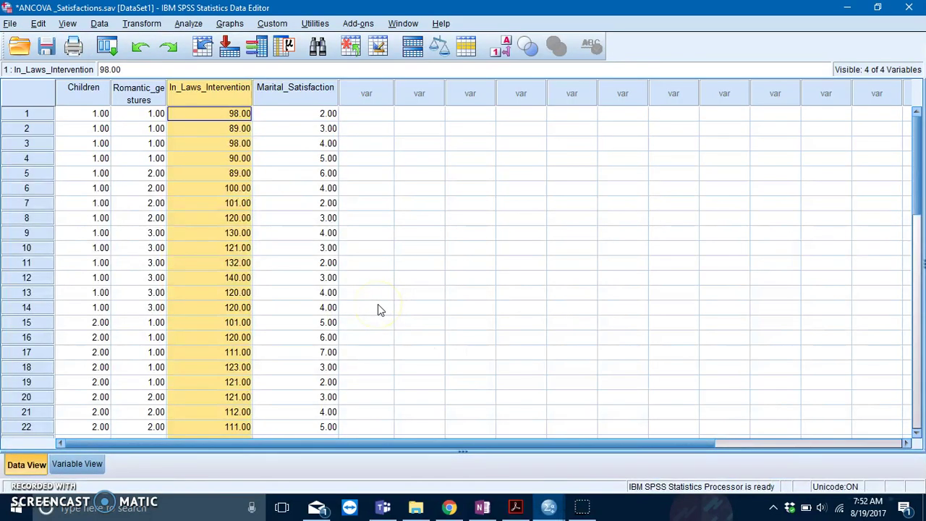
click(282, 143)
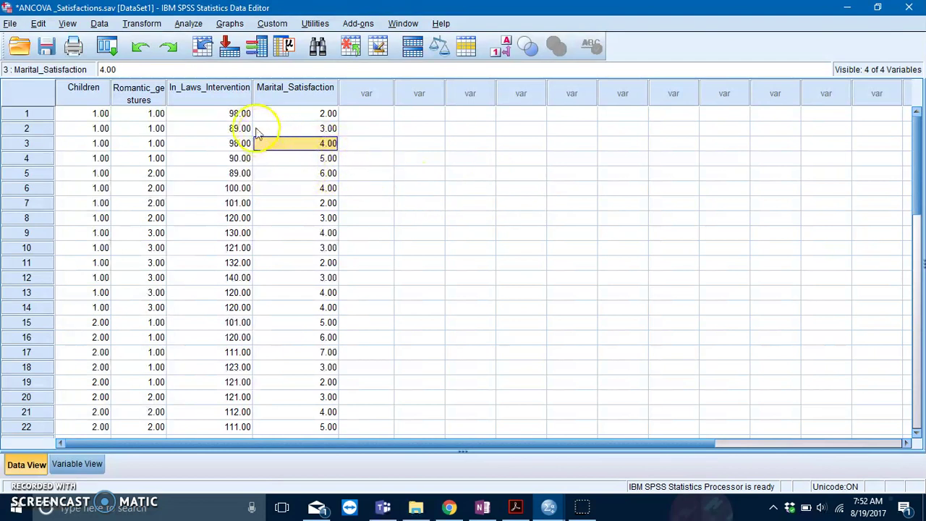
Step: Start a Univariate GLM with Children and Romantic_gestures as fixed factors
click(190, 23)
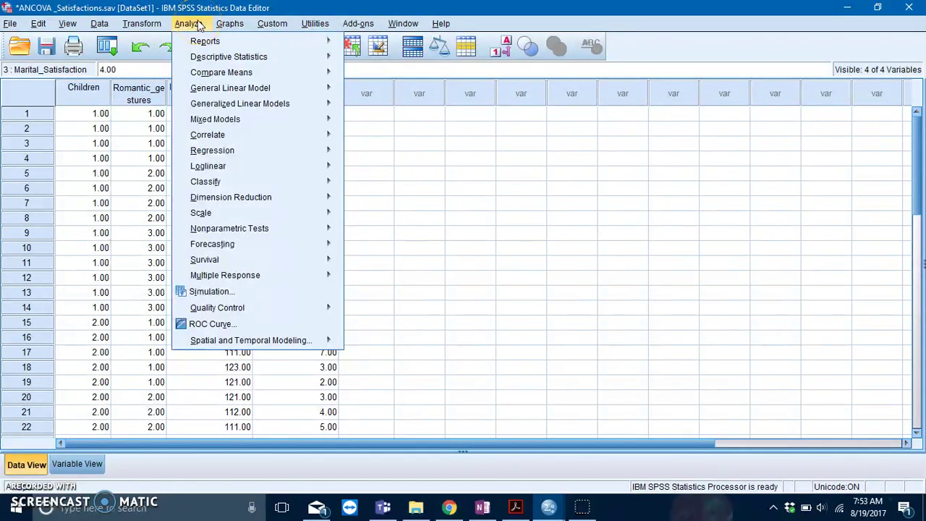
mouse_move(293, 90)
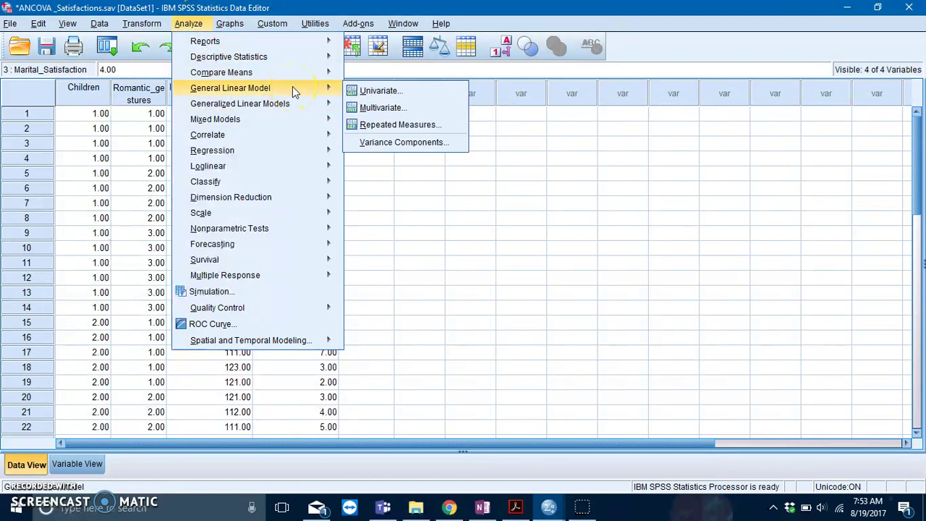
click(409, 92)
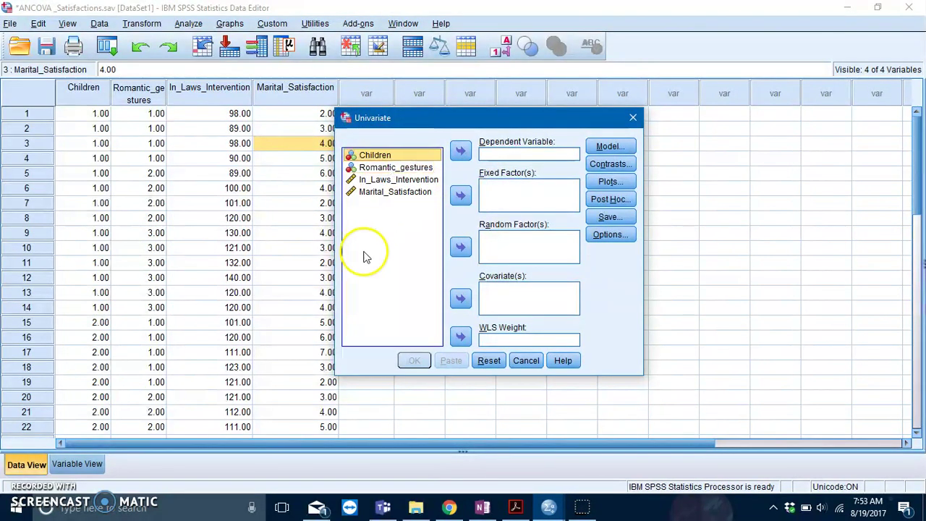
ctrl+click(398, 168)
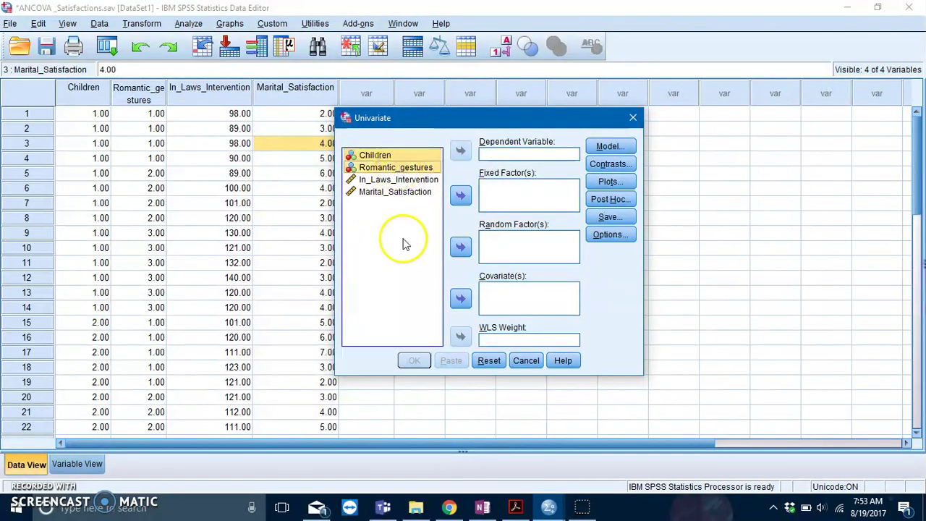
click(461, 195)
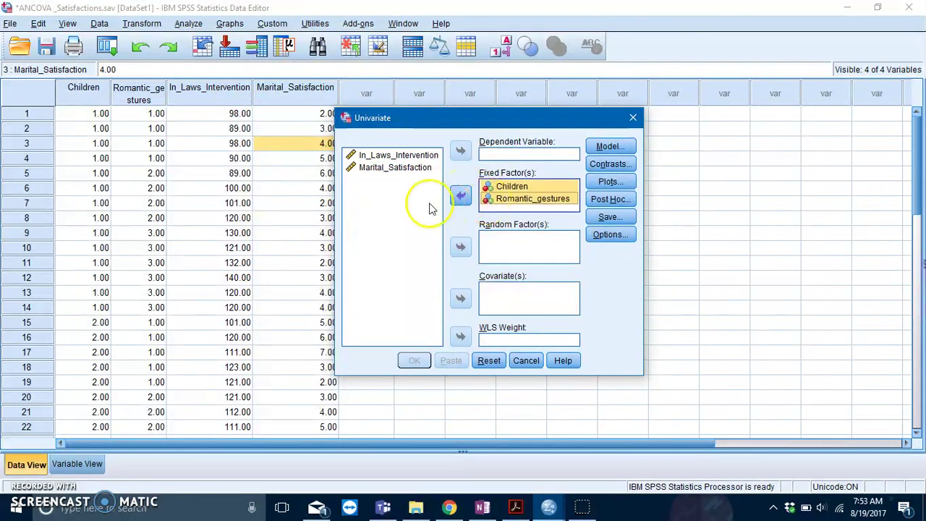
Step: Make Marital_Satisfaction the dependent variable and In_Laws_Intervention the covariate
click(414, 168)
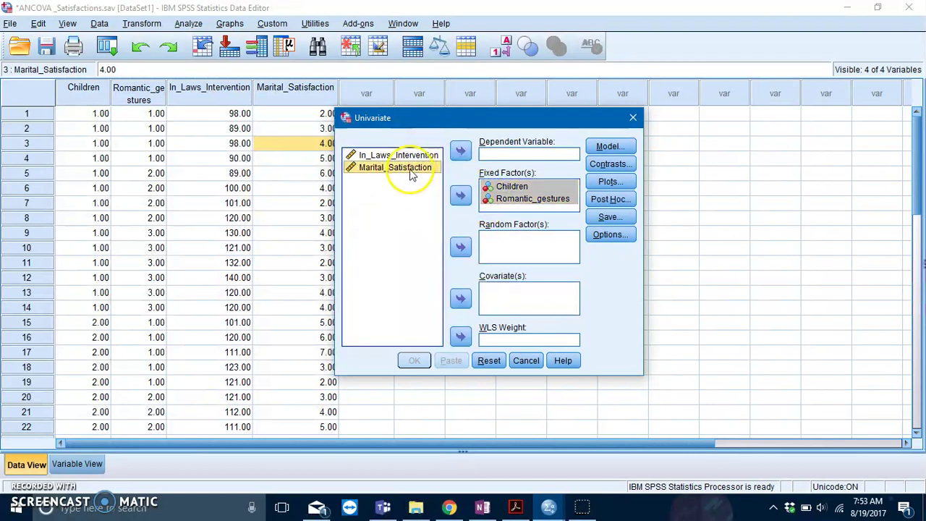
click(461, 150)
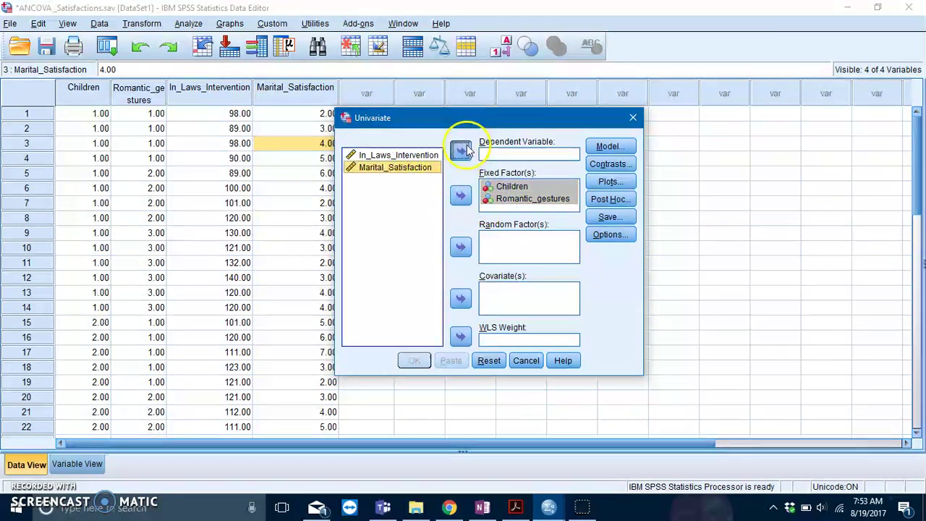
click(416, 157)
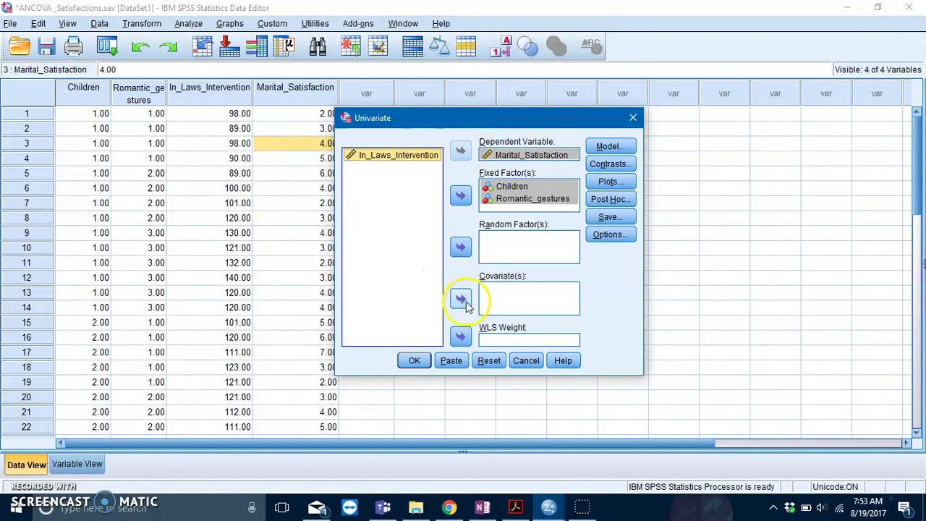
click(460, 298)
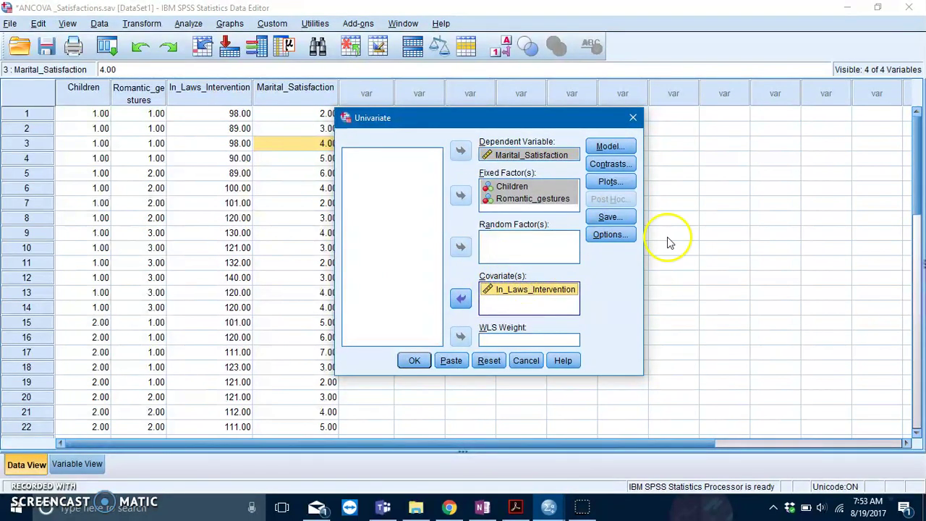
Step: Switch the model to Custom with Main effects as the build term type
click(610, 146)
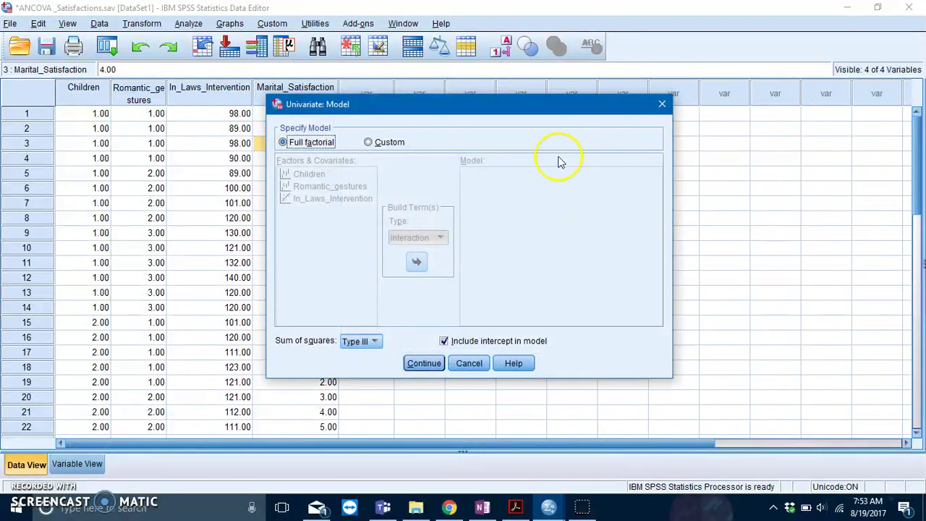
click(386, 145)
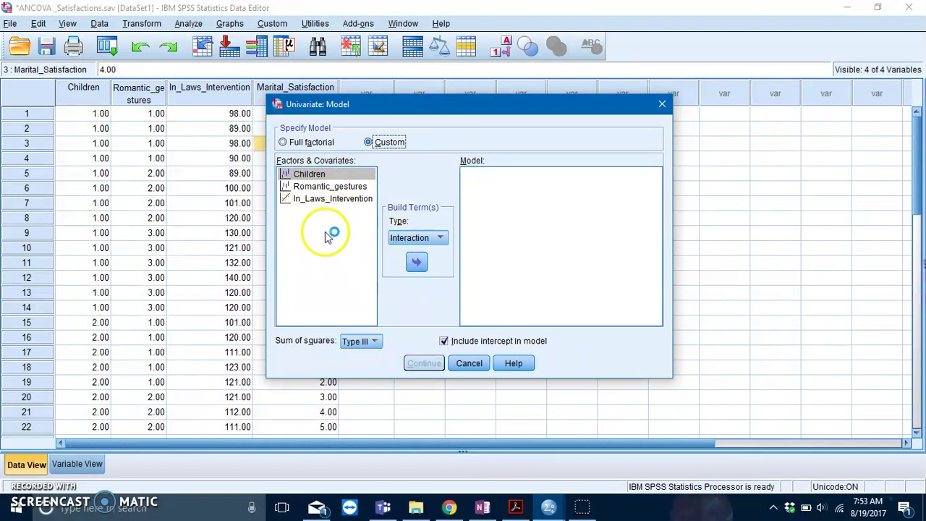
click(339, 187)
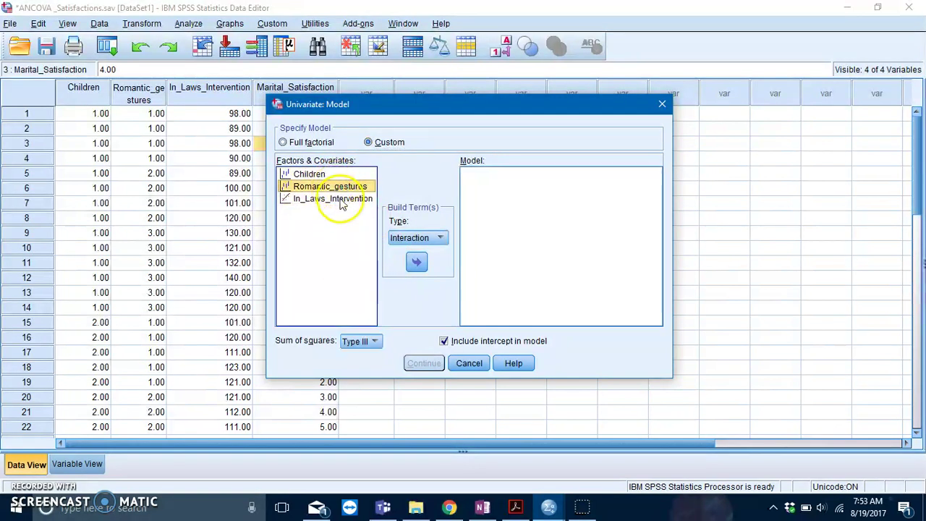
click(340, 176)
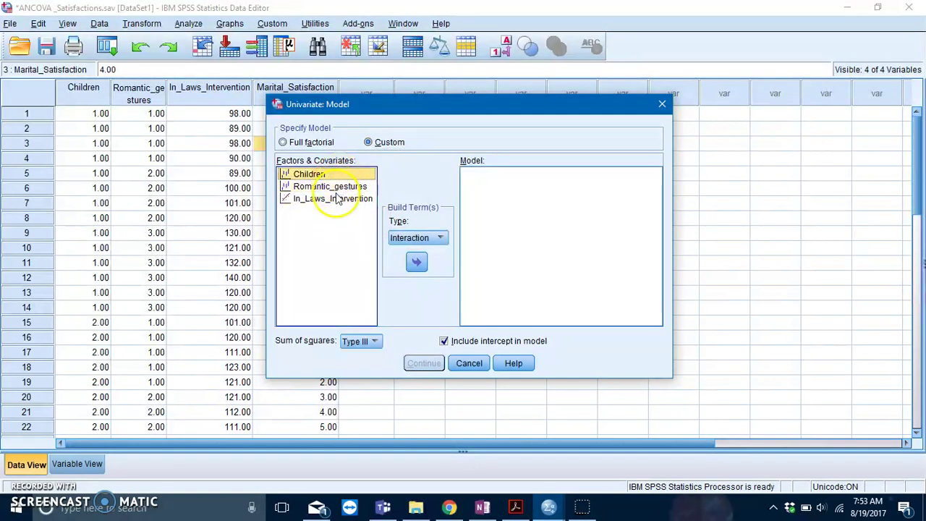
click(415, 238)
click(412, 260)
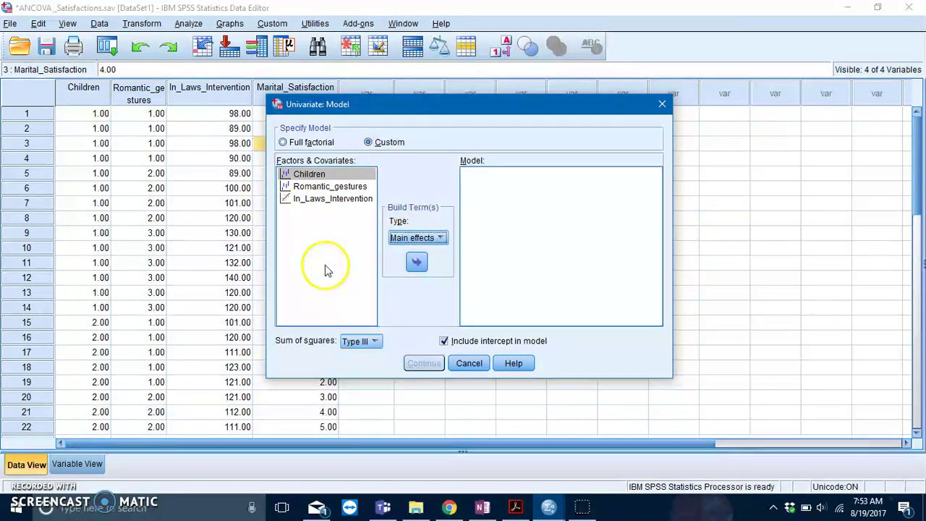
Step: Add Children, Romantic_gestures and In_Laws_Intervention to the model as main-effect terms
click(325, 270)
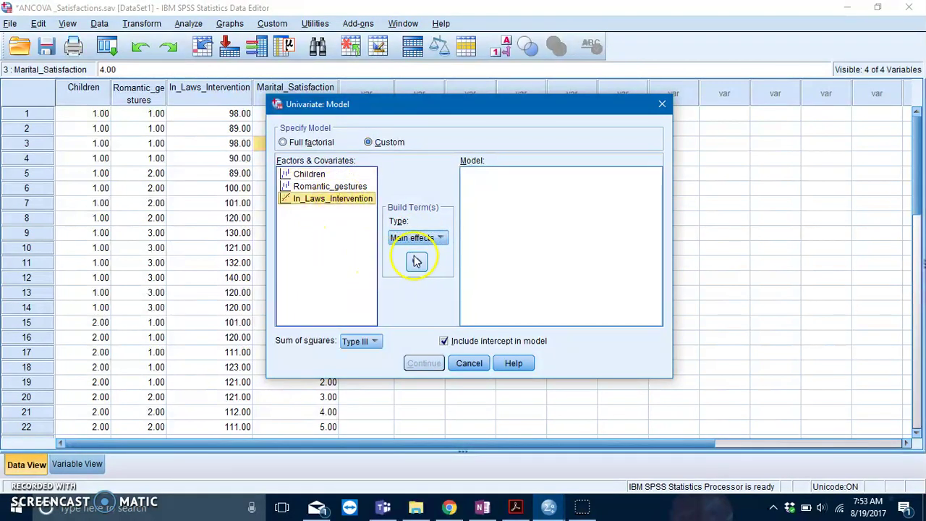
click(323, 187)
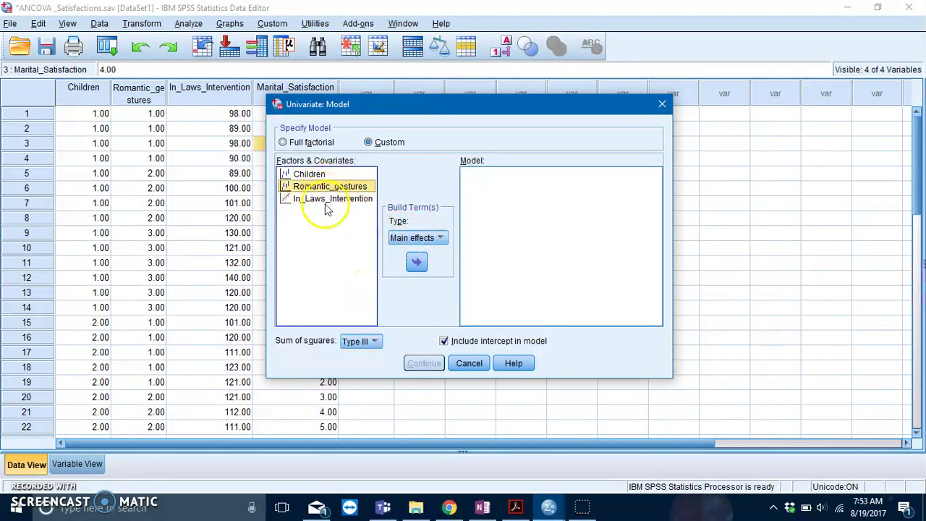
key(ctrl+a)
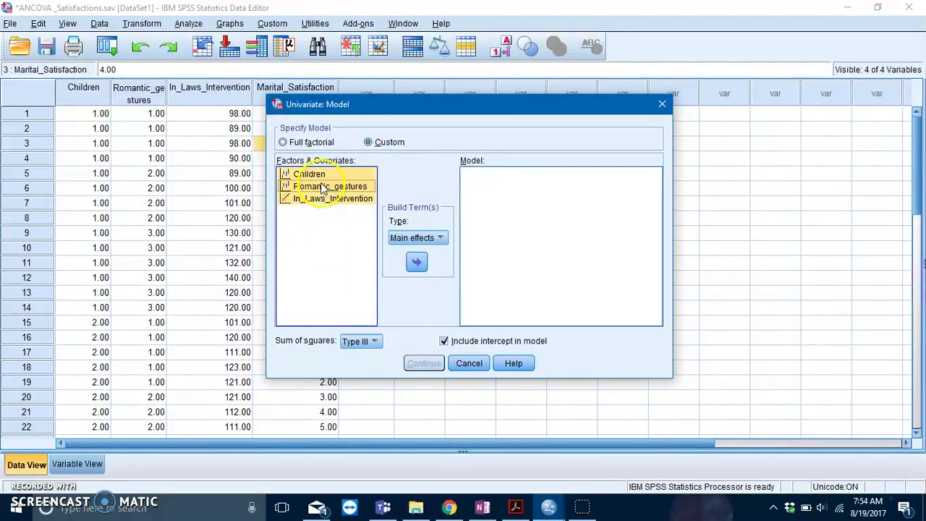
click(417, 262)
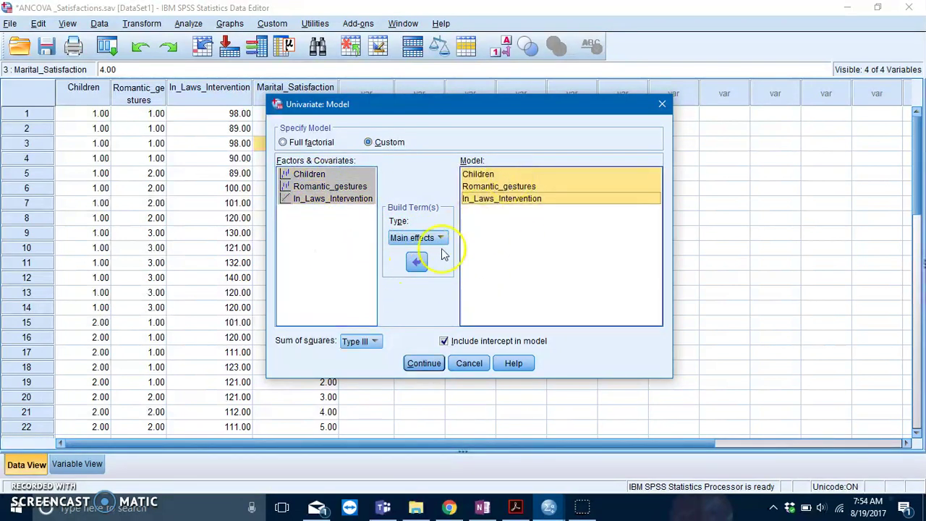
click(536, 239)
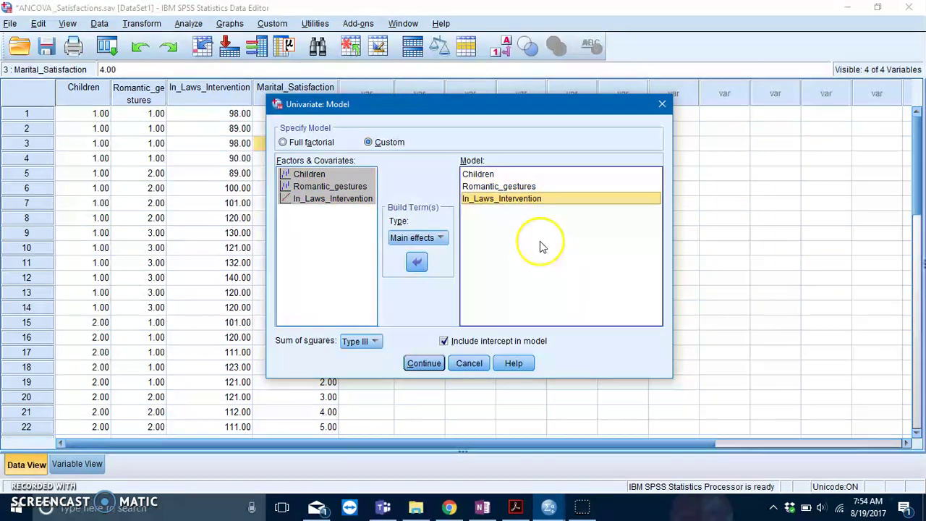
click(517, 174)
click(518, 198)
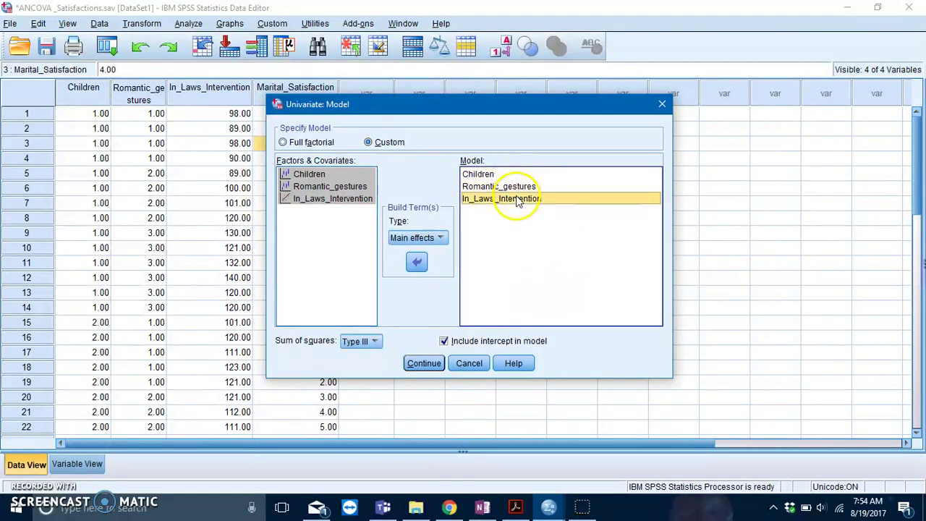
click(322, 250)
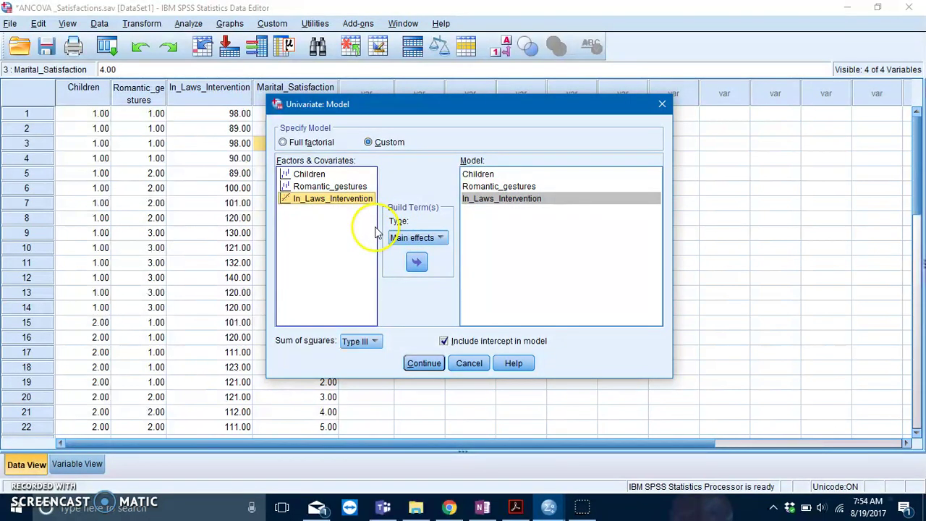
Step: Set the term type to Interaction and add Children*Romantic_gestures and Children*In_Laws_Intervention
click(416, 239)
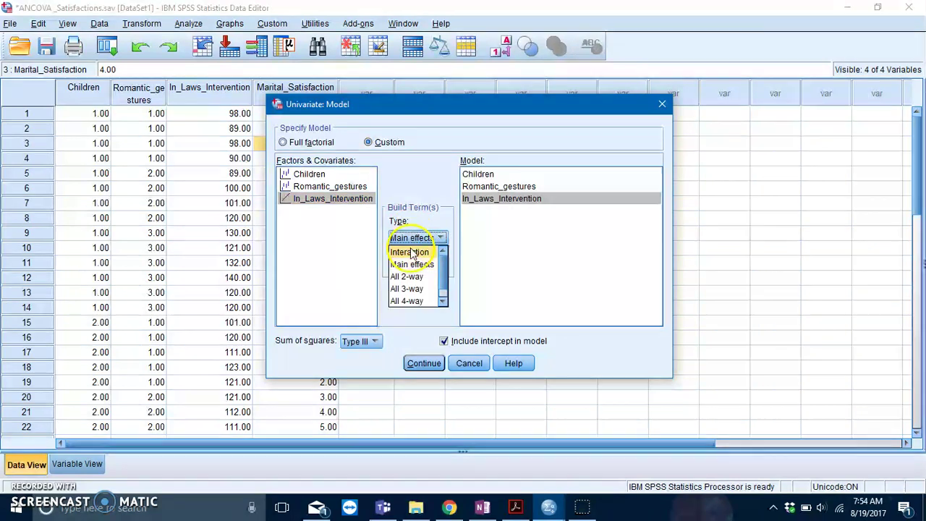
click(410, 252)
click(323, 175)
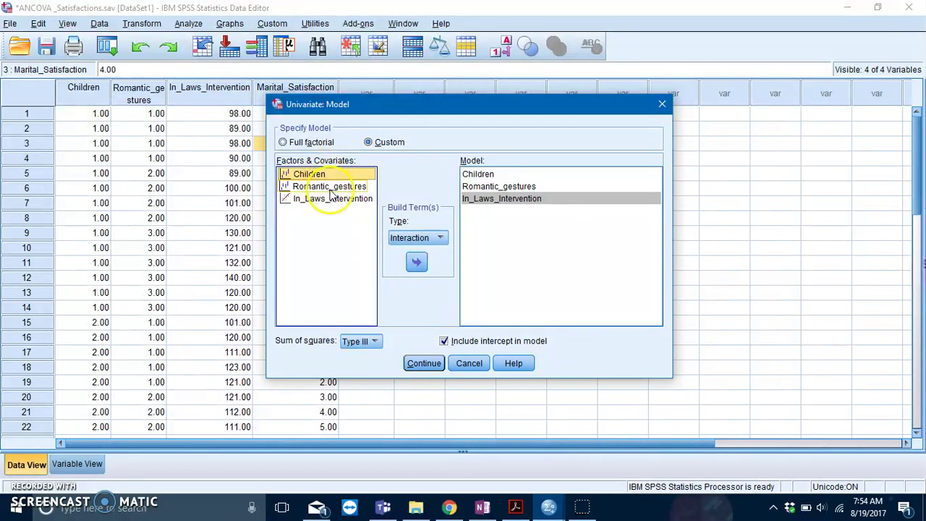
ctrl+click(338, 187)
click(417, 262)
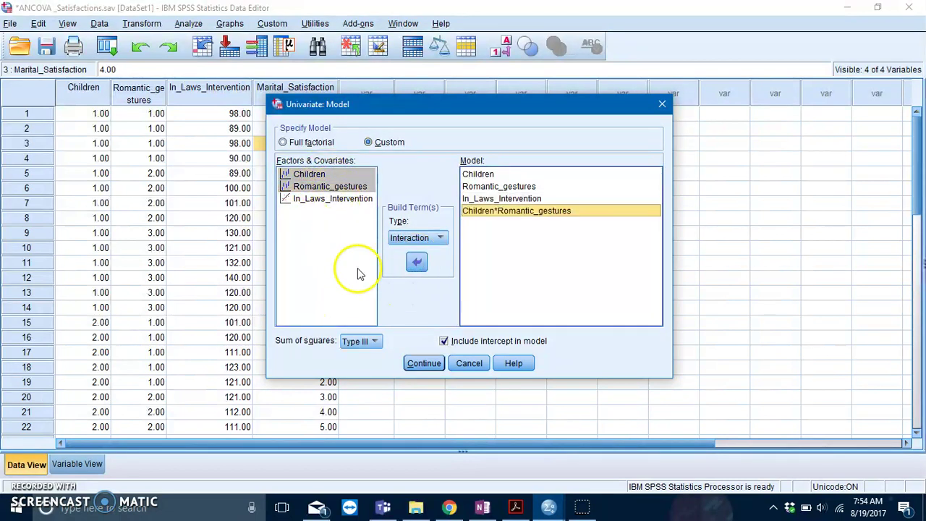
click(313, 200)
click(326, 187)
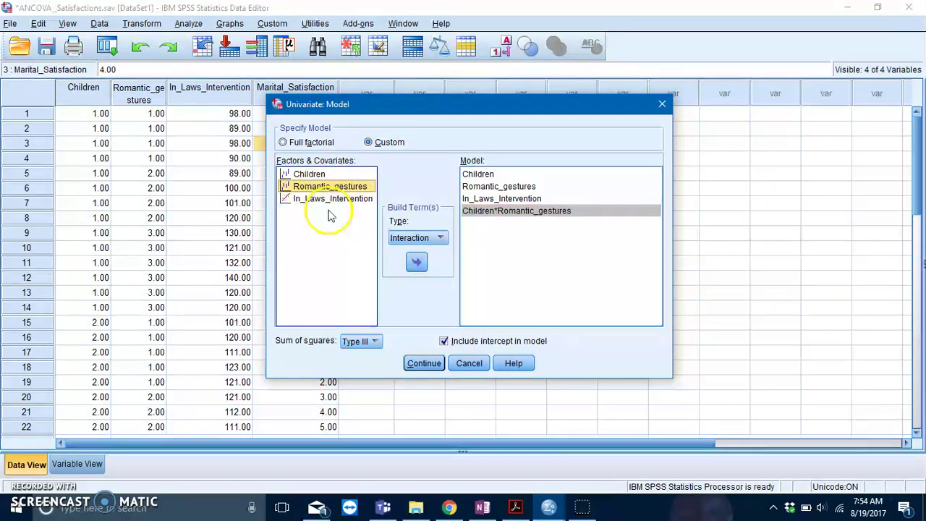
click(327, 176)
ctrl+click(324, 201)
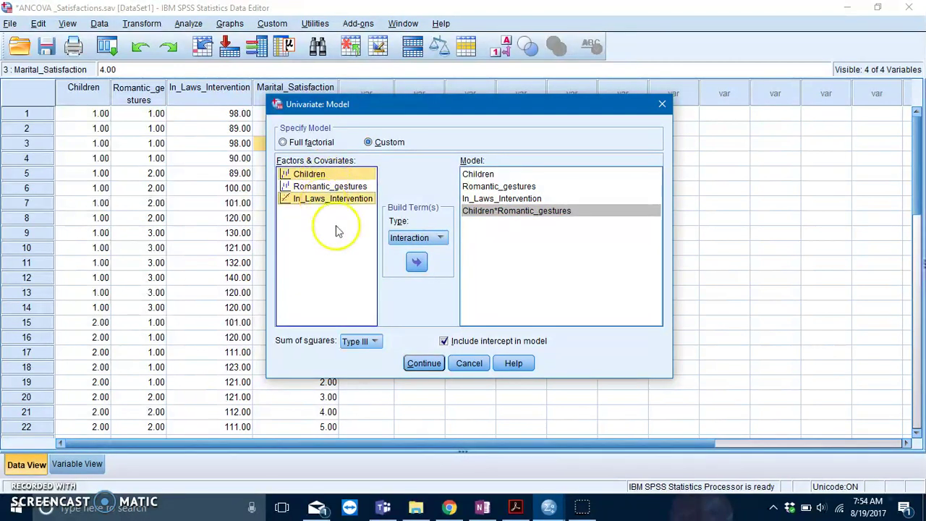
click(417, 262)
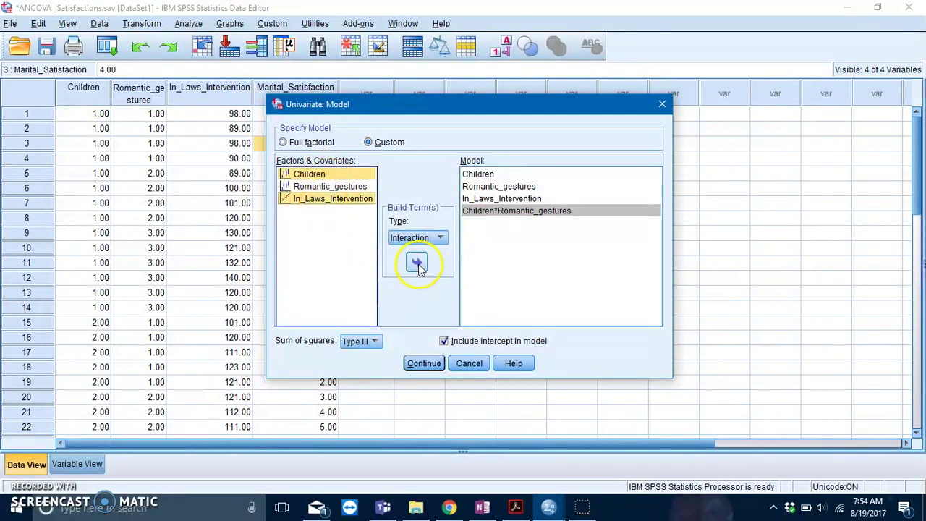
Step: Add In_Laws_Intervention*Romantic_gestures and the three-way Children*In_Laws_Intervention*Romantic_gestures interaction
click(305, 176)
click(313, 188)
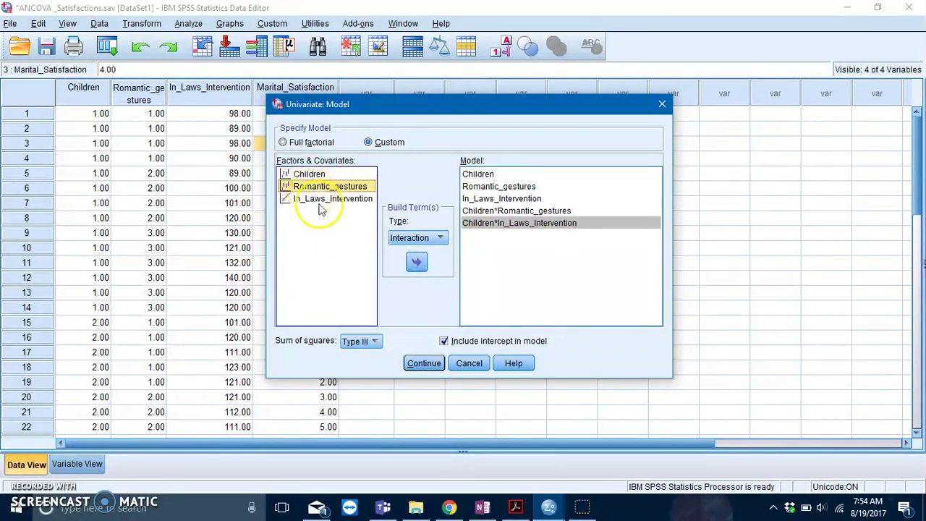
ctrl+click(333, 200)
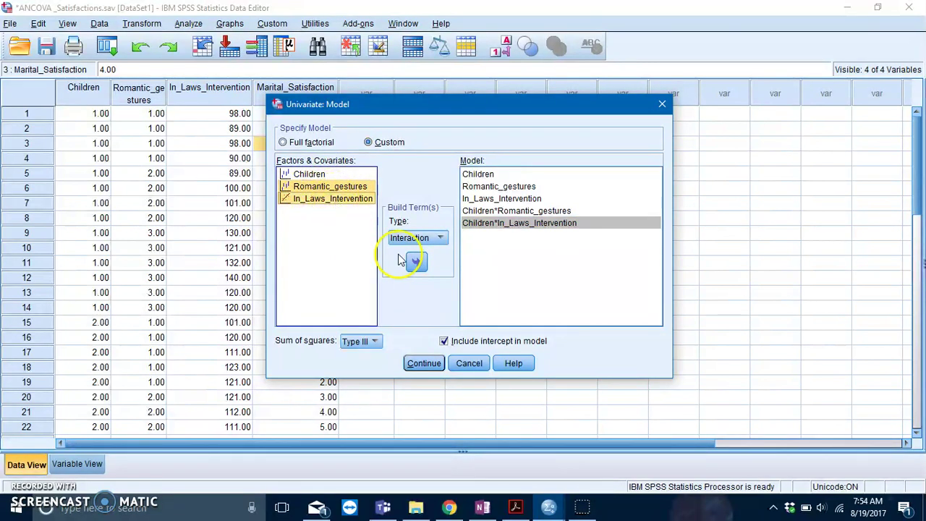
click(417, 262)
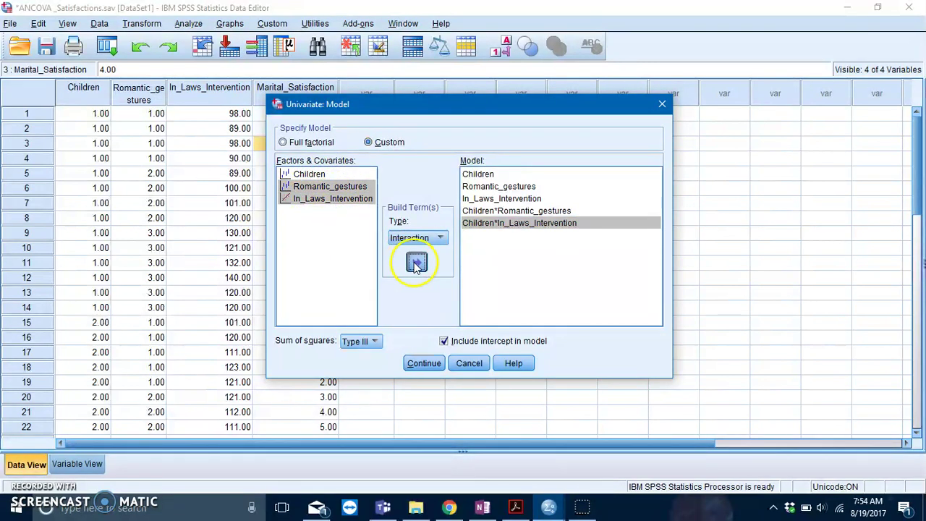
click(325, 175)
shift+click(347, 203)
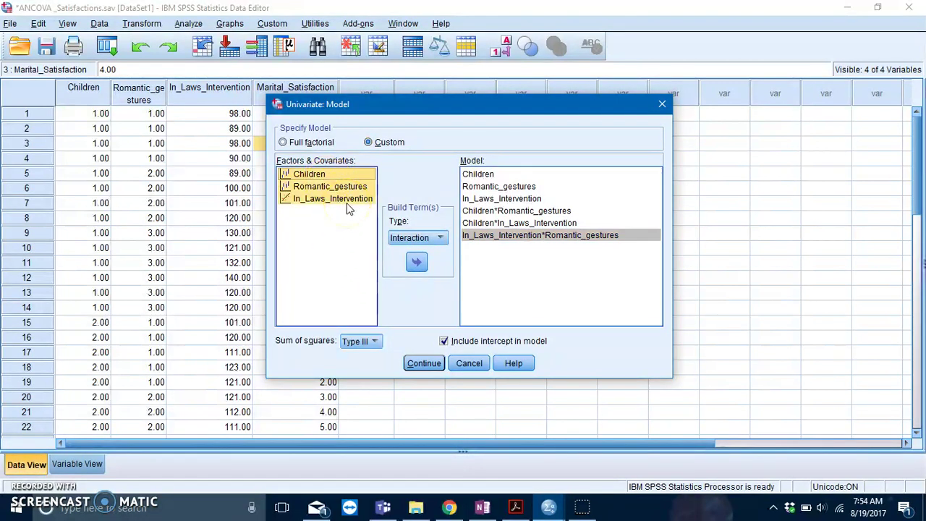
click(414, 265)
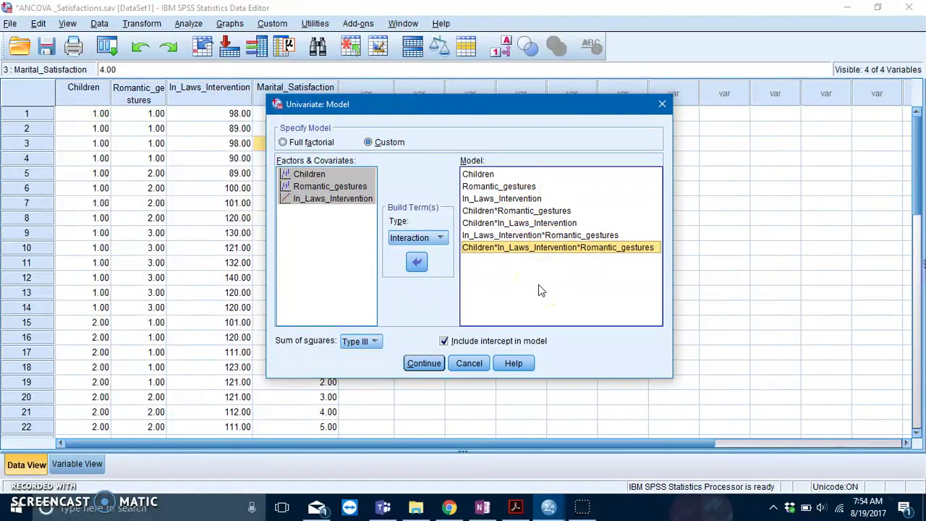
Step: Run the custom slope-homogeneity ANCOVA (R² = .547, covariate p = .048) and return to the data
click(424, 363)
click(414, 361)
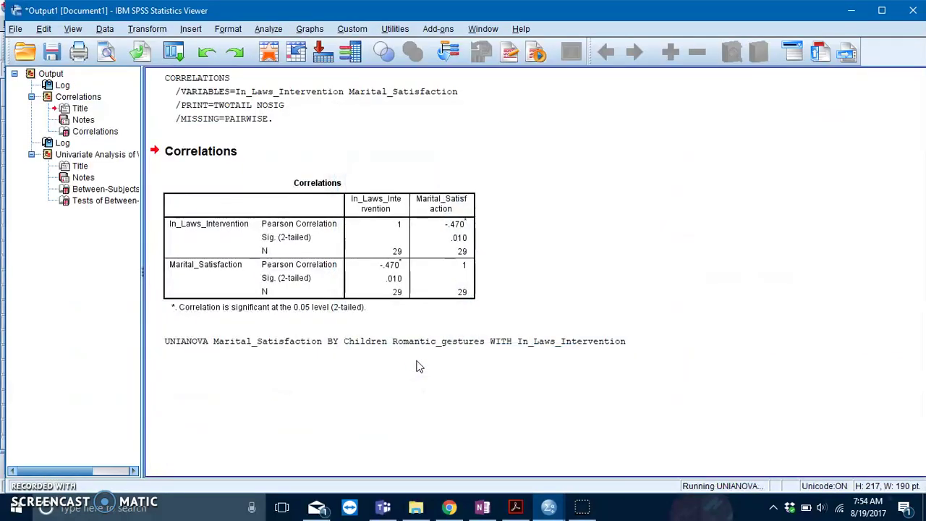
scroll(407, 296, down, 2)
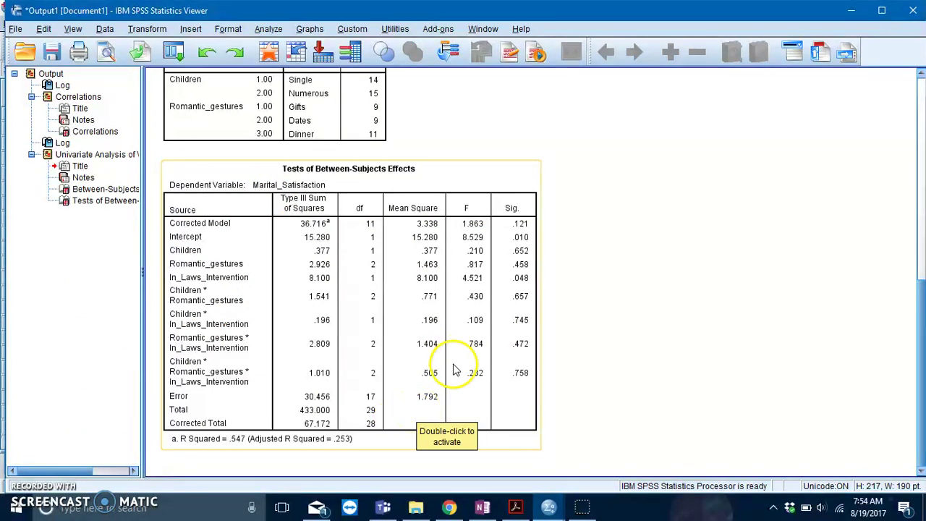
key(alt+Tab)
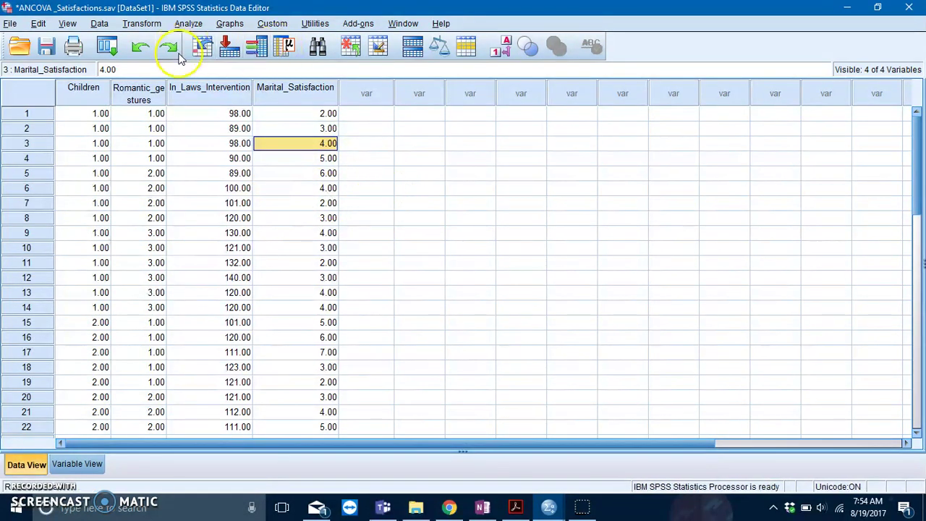
Step: Reopen the Univariate GLM setup and switch its model back to Full factorial
click(187, 24)
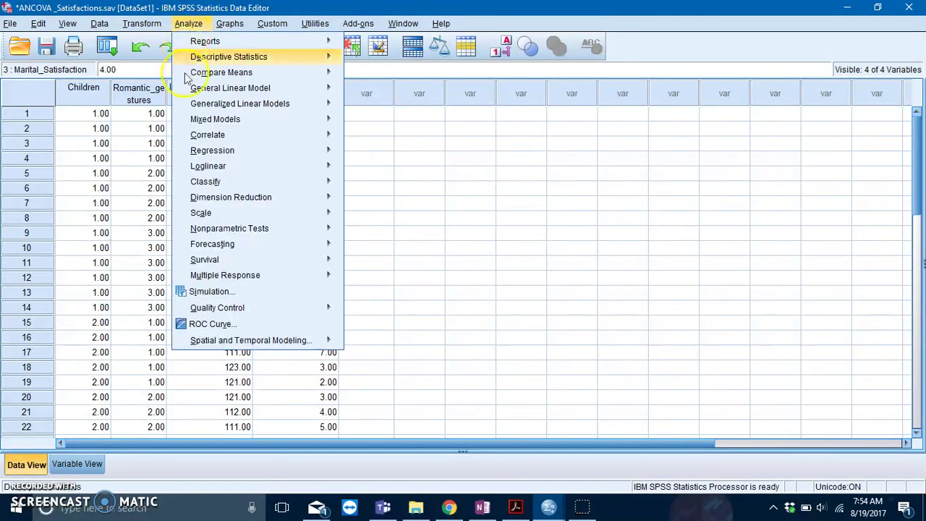
mouse_move(275, 88)
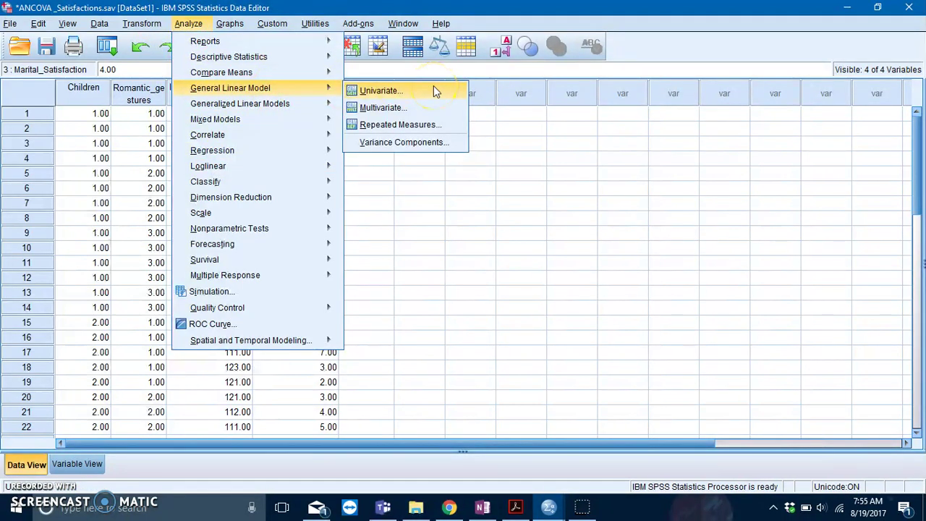
click(381, 90)
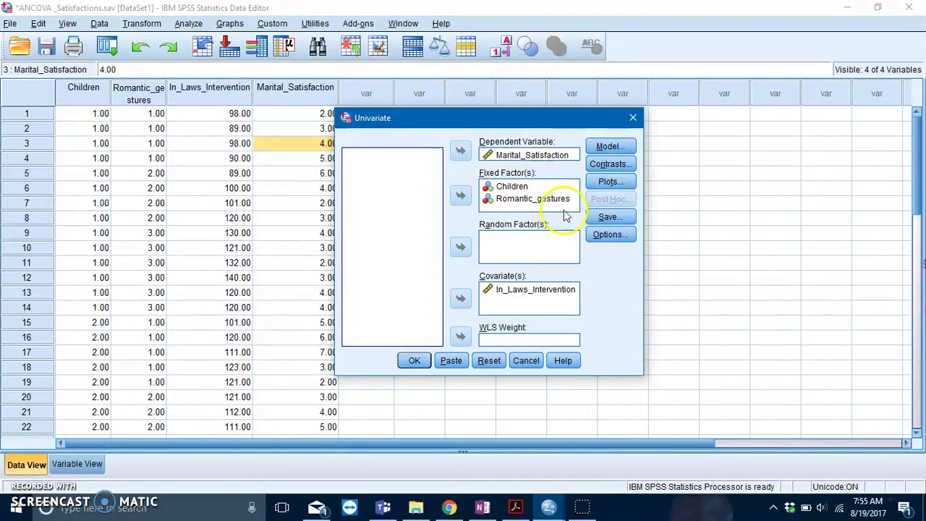
click(611, 148)
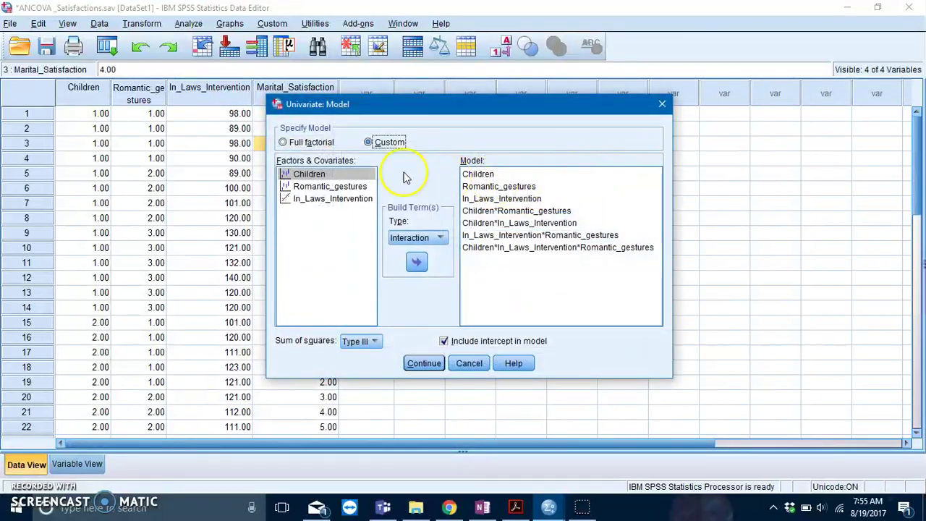
click(311, 142)
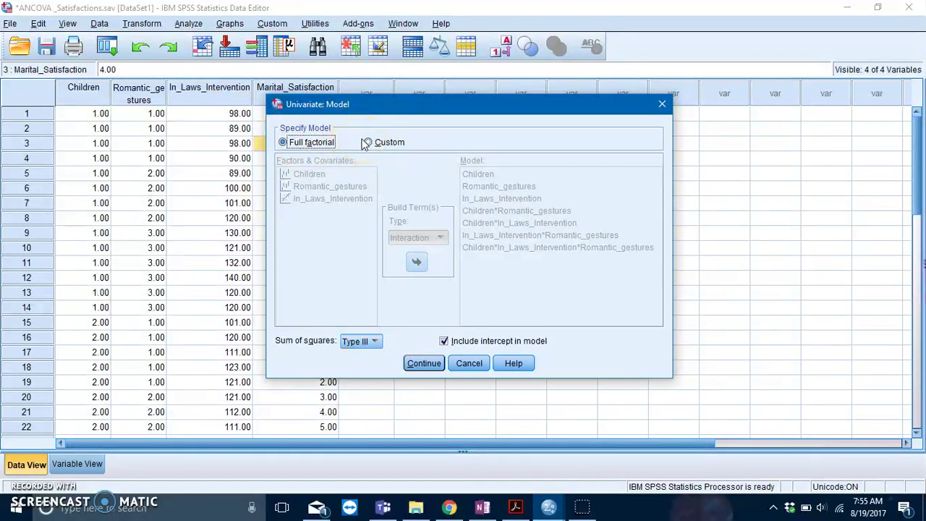
click(426, 364)
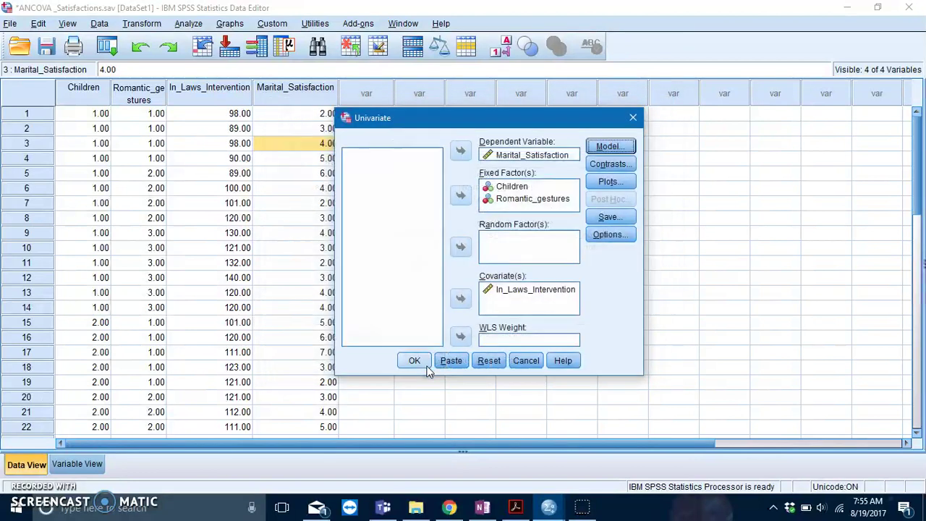
Step: Show marginal means for Children, Romantic_gestures and their interaction with Bonferroni comparisons, descriptives and homogeneity tests
click(619, 241)
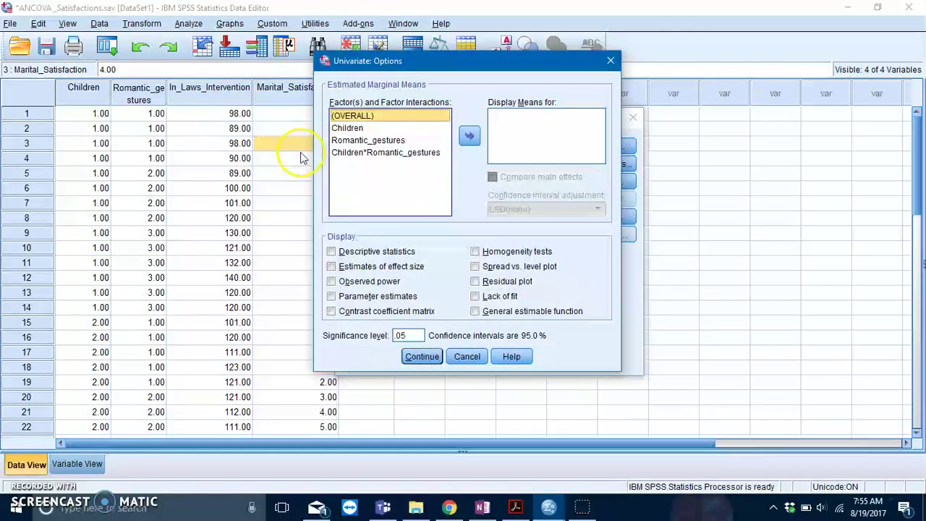
click(380, 129)
ctrl+click(387, 140)
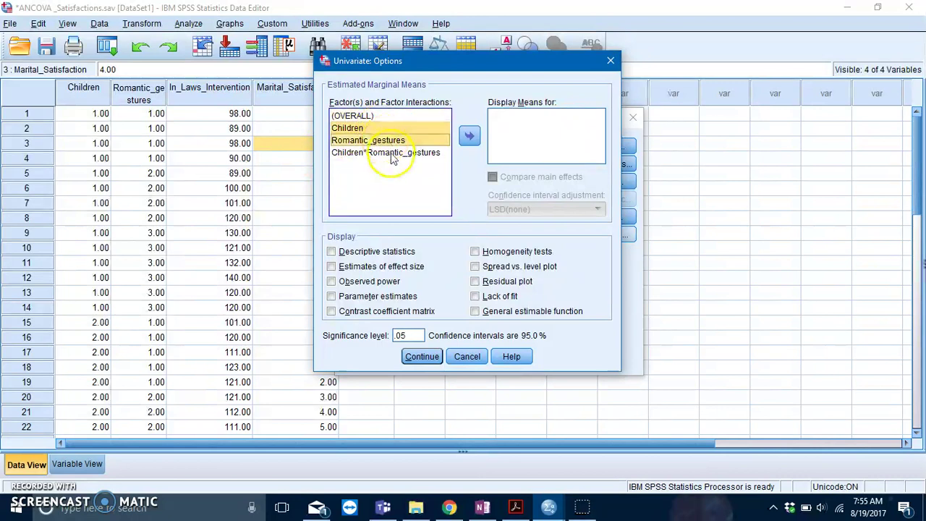
ctrl+click(398, 153)
click(469, 138)
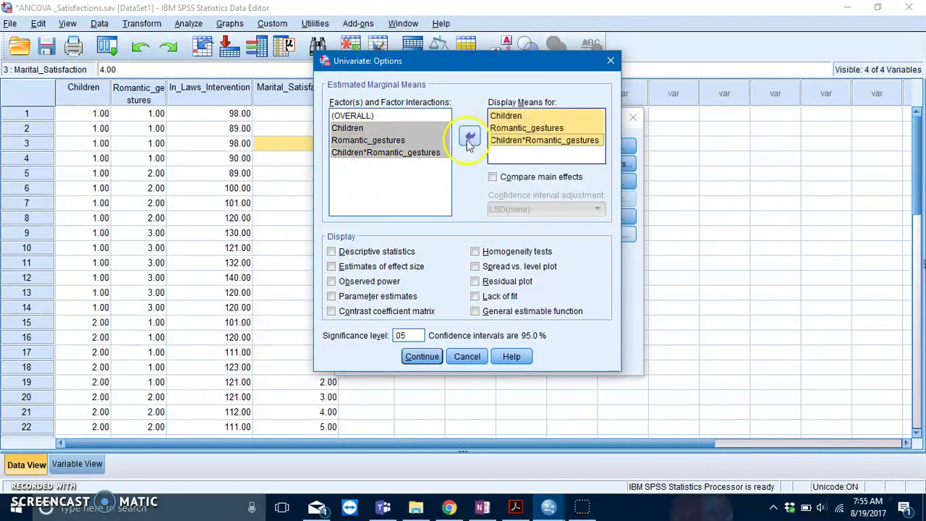
click(516, 178)
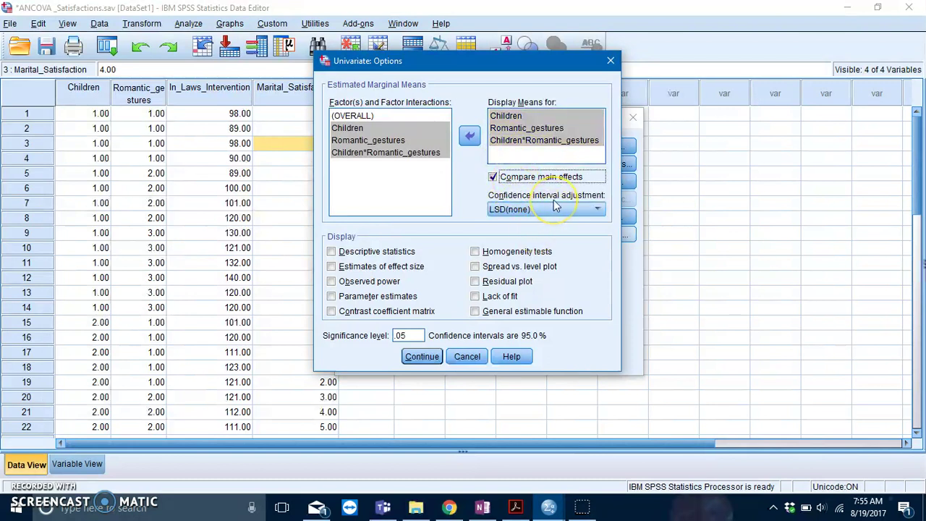
click(554, 208)
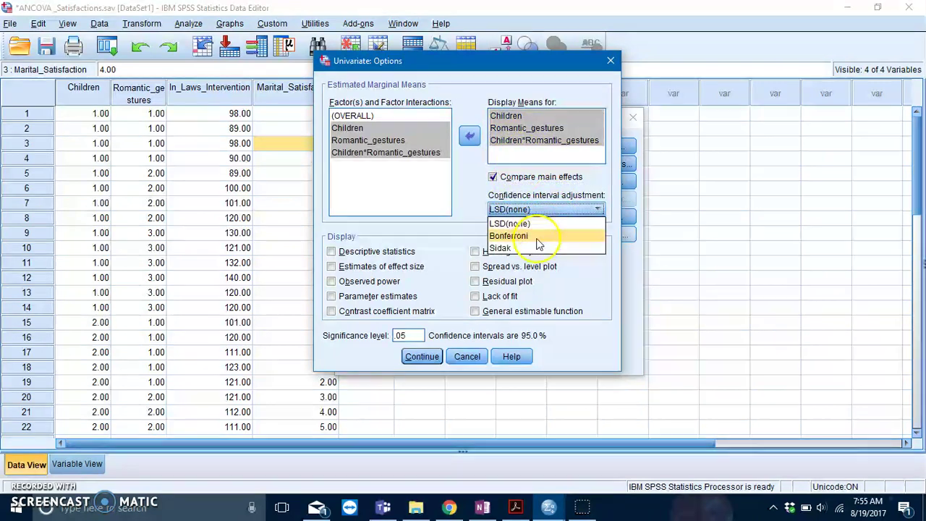
click(539, 237)
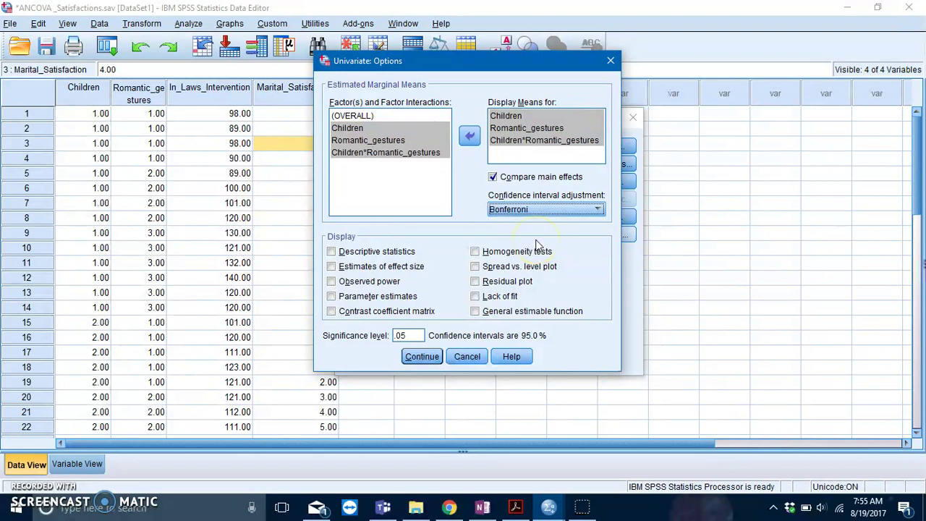
click(383, 253)
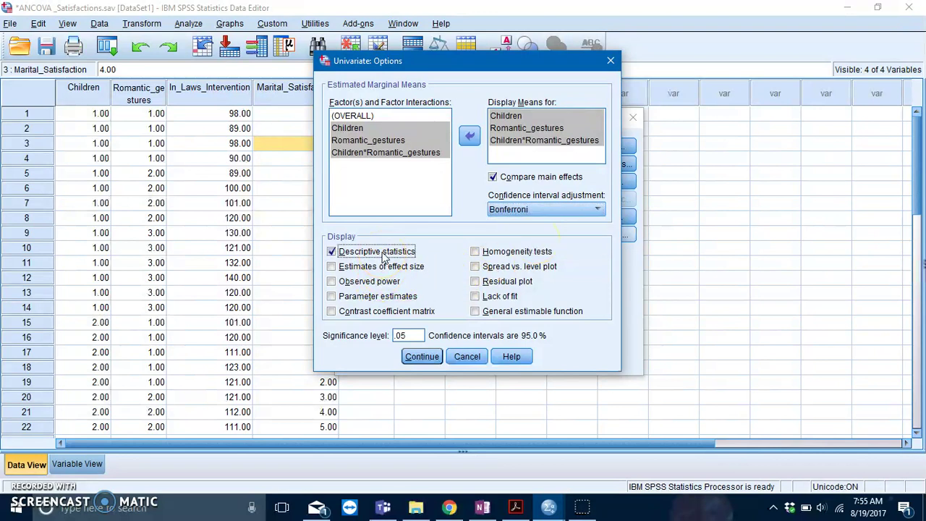
click(476, 253)
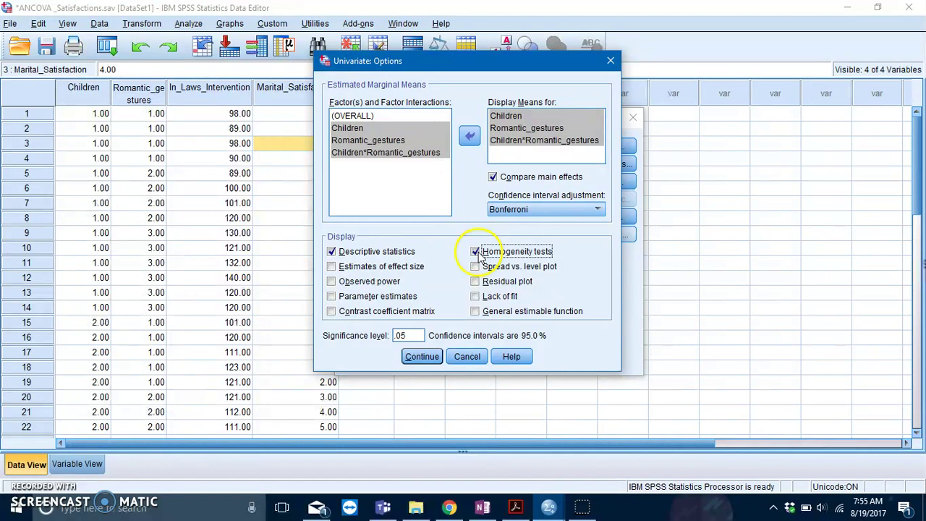
click(440, 355)
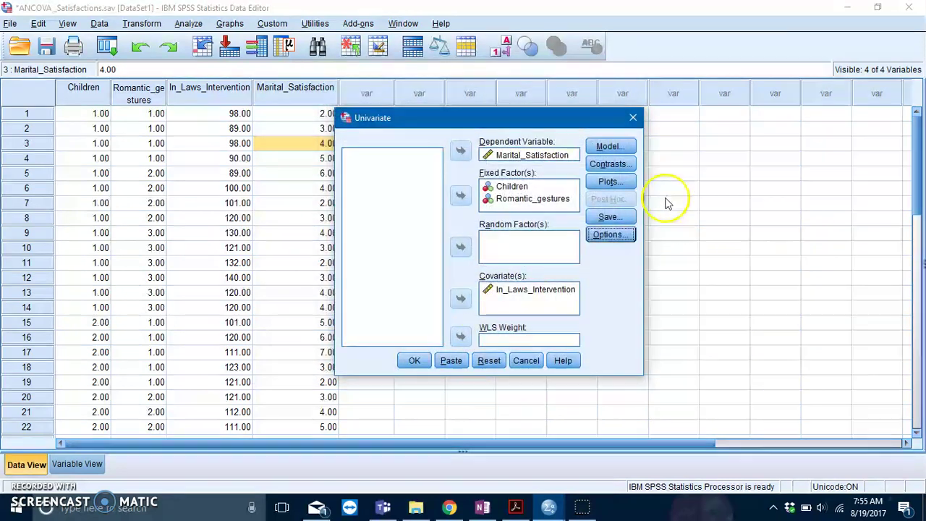
Step: Run the full-factorial ANCOVA, showing Descriptive Statistics with overall mean 3.5517 (N = 29)
click(615, 185)
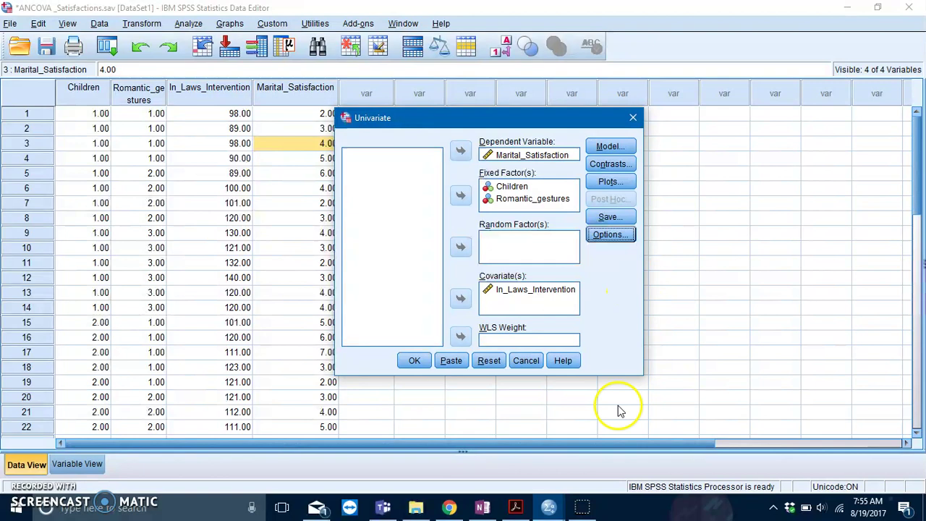
click(425, 361)
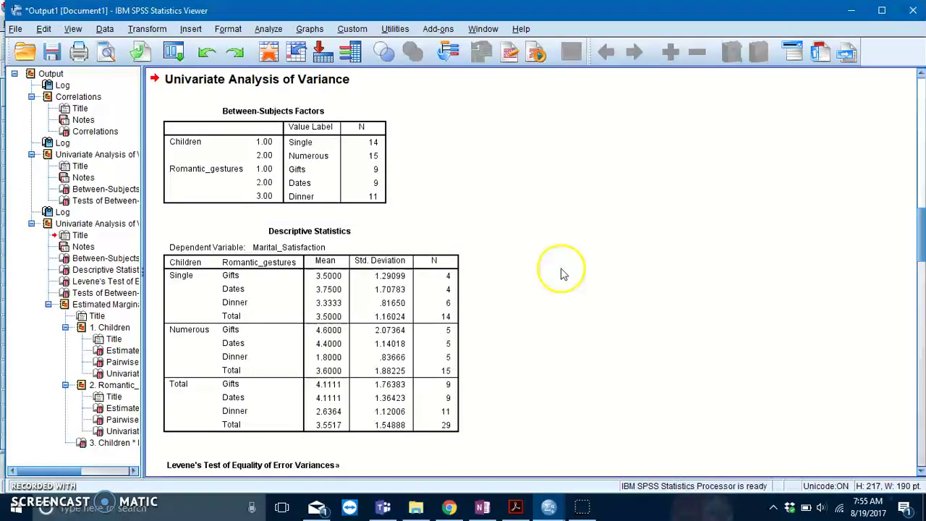
Step: Scroll through the output between the pairwise comparisons and Levene's test with between-subjects effects
scroll(620, 207, down, 15)
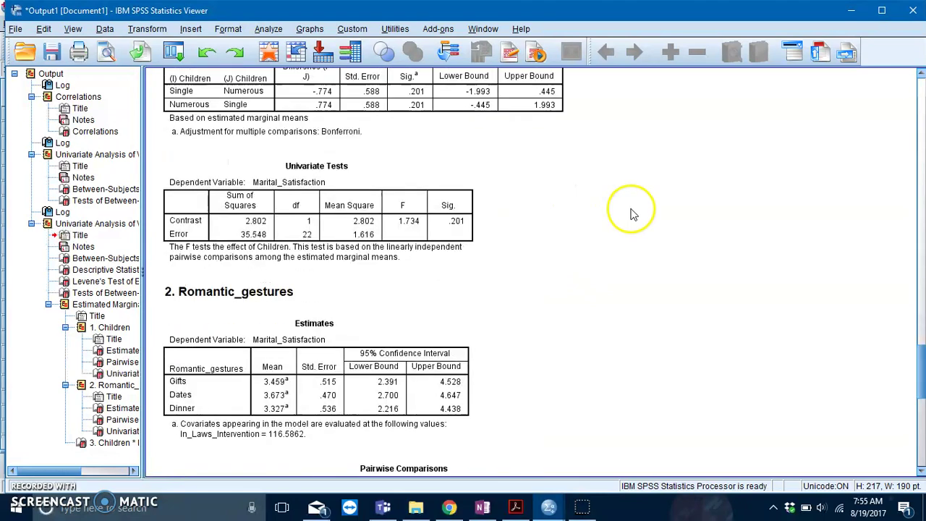
scroll(680, 373, up, 5)
scroll(680, 373, down, 5)
scroll(679, 374, up, 15)
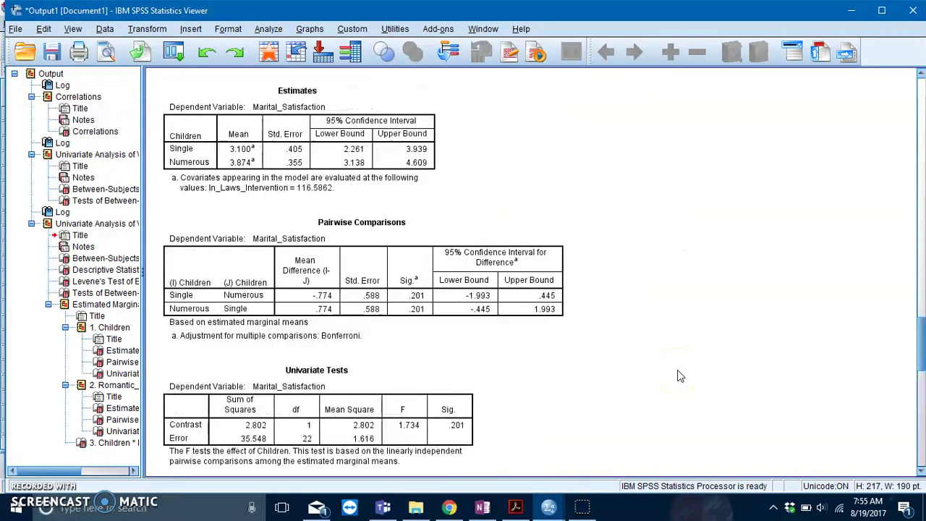